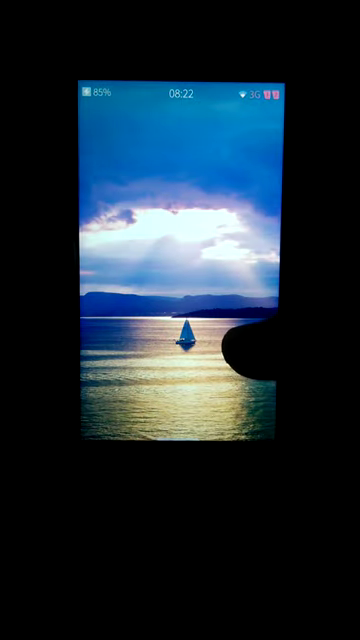
Step: Check in Settings that Sailfish OS 2.0.4.14 is up to date, then leave Settings
{"action": "left_click_drag", "start_coordinate": [250, 380], "coordinate": [255, 150]}
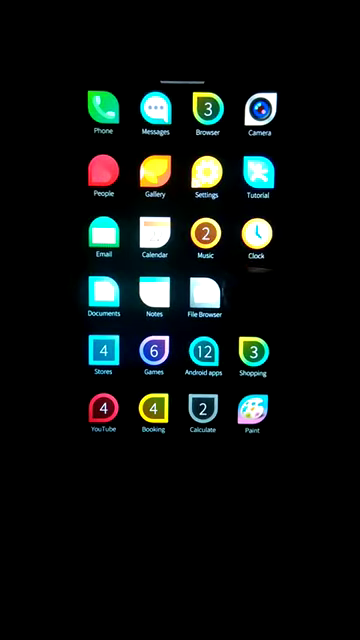
{"action": "left_click_drag", "start_coordinate": [230, 200], "coordinate": [235, 400]}
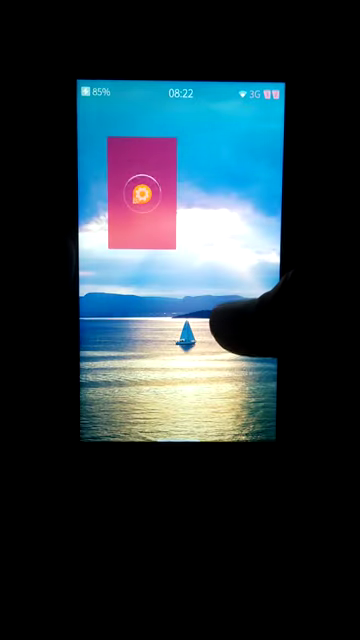
{"action": "left_click", "coordinate": [142, 193]}
{"action": "mouse_move", "coordinate": [230, 380]}
{"action": "left_mouse_down"}
{"action": "mouse_move", "coordinate": [230, 120]}
{"action": "mouse_move", "coordinate": [230, 150]}
{"action": "left_mouse_up"}
{"action": "left_click_drag", "start_coordinate": [235, 250], "coordinate": [230, 400]}
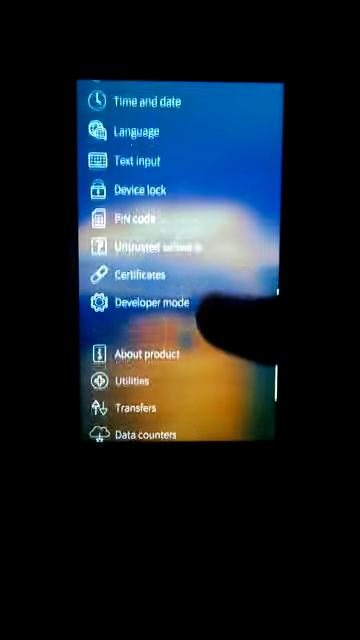
{"action": "left_click", "coordinate": [200, 160]}
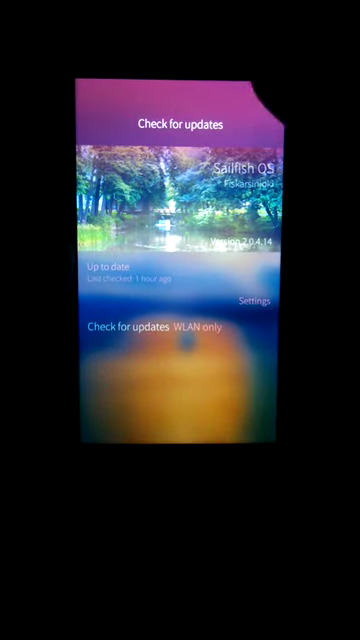
{"action": "left_click_drag", "start_coordinate": [275, 290], "coordinate": [120, 290]}
Step: Launch Media, open the FM radio tuned to 104.0 MHz, and pause playback
{"action": "left_click_drag", "start_coordinate": [230, 430], "coordinate": [230, 200]}
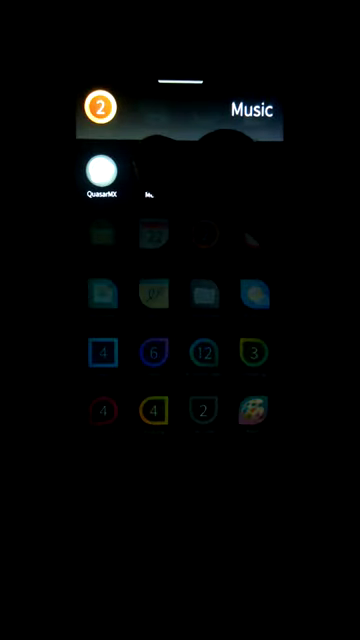
{"action": "left_click", "coordinate": [152, 172]}
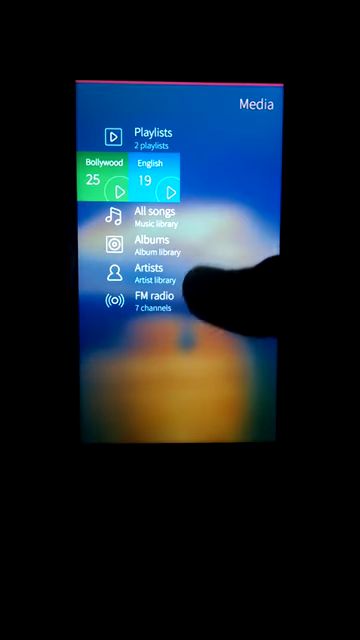
{"action": "left_click", "coordinate": [175, 298]}
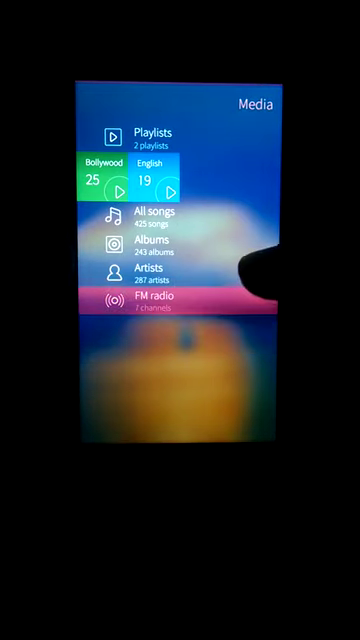
{"action": "left_click", "coordinate": [180, 412]}
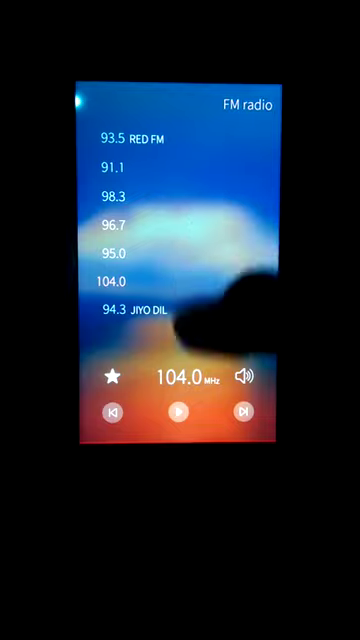
{"action": "scroll", "coordinate": [250, 300], "scroll_direction": "down", "scroll_amount": 2}
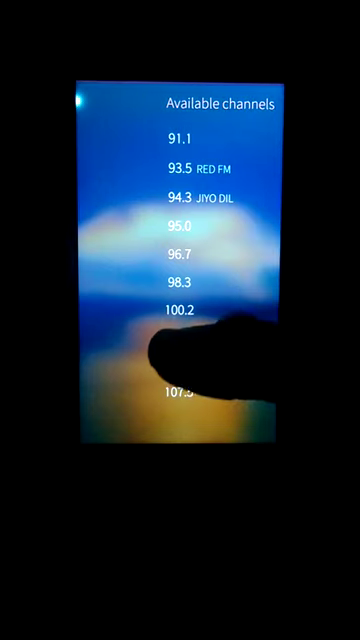
Step: Play the 96.7 MHz station from Available channels and return to the Media main page
{"action": "left_click", "coordinate": [200, 338]}
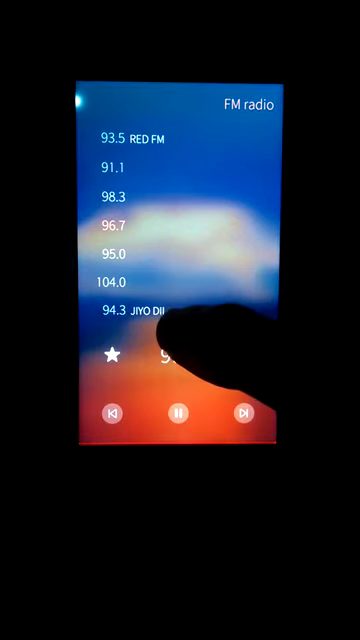
{"action": "key", "text": "Escape"}
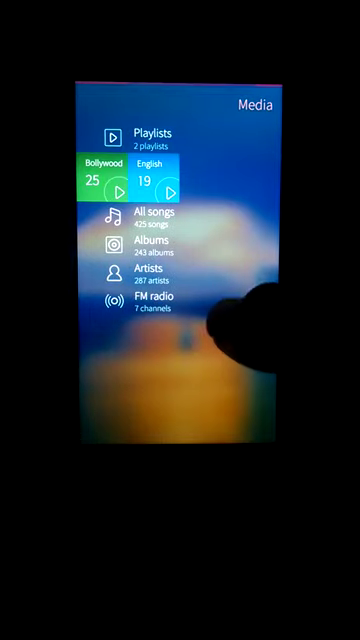